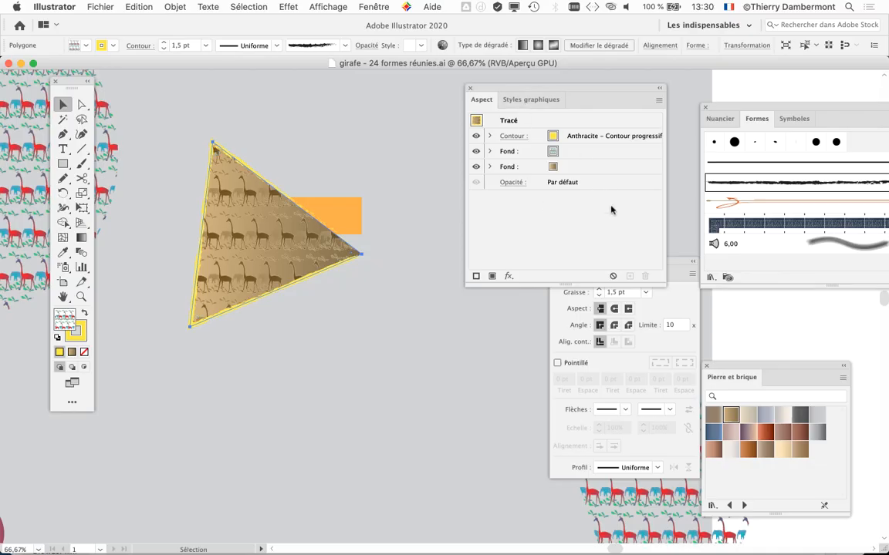
Step: Apply a Zigzag effect to the triangle with 3,53 mm absolute size, 4 inflexions per segment and Crénelé points
drag(676, 265, 324, 434)
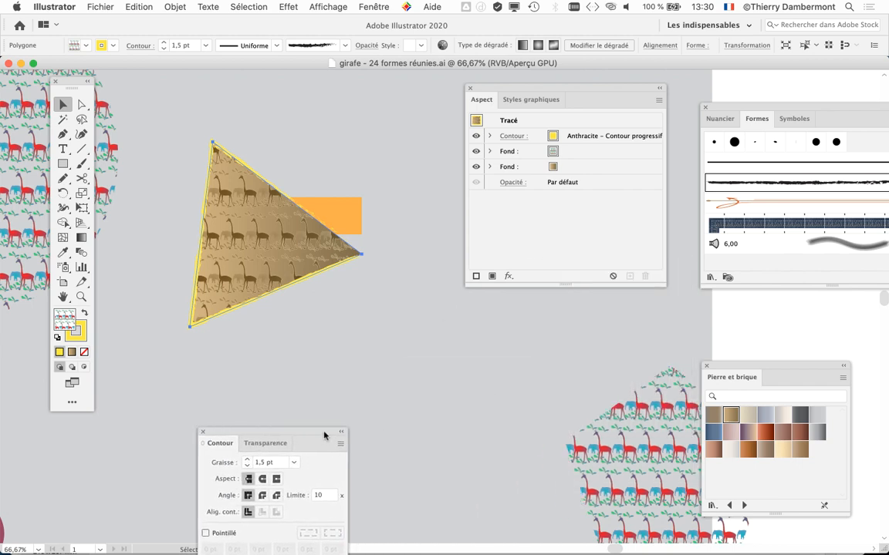
drag(525, 90, 462, 108)
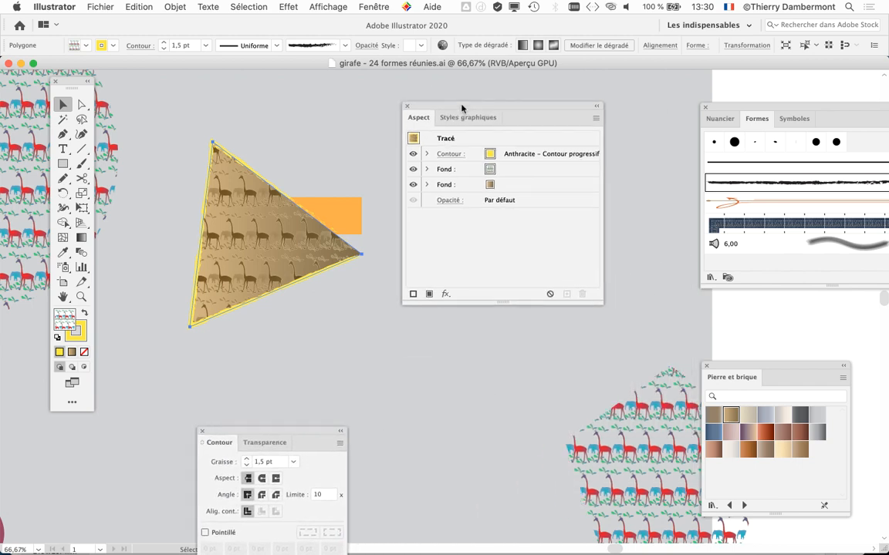
click(288, 7)
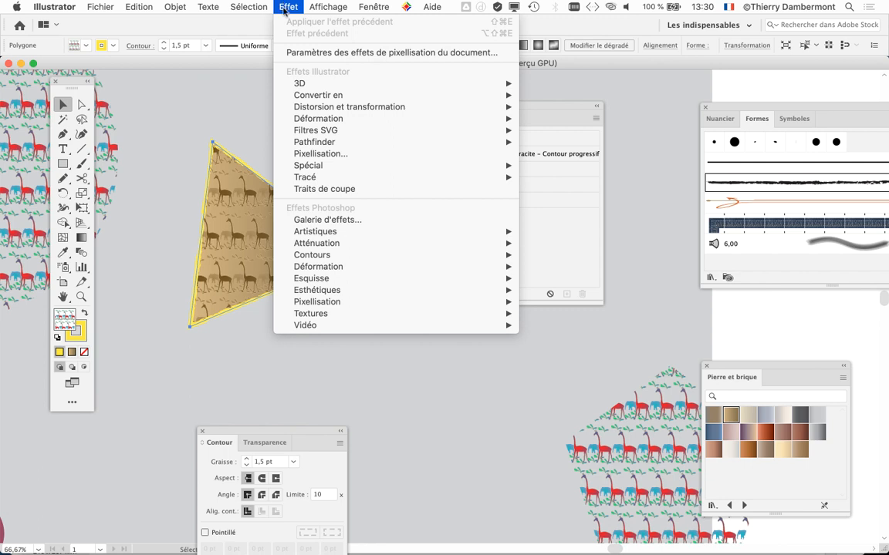
mouse_move(307, 108)
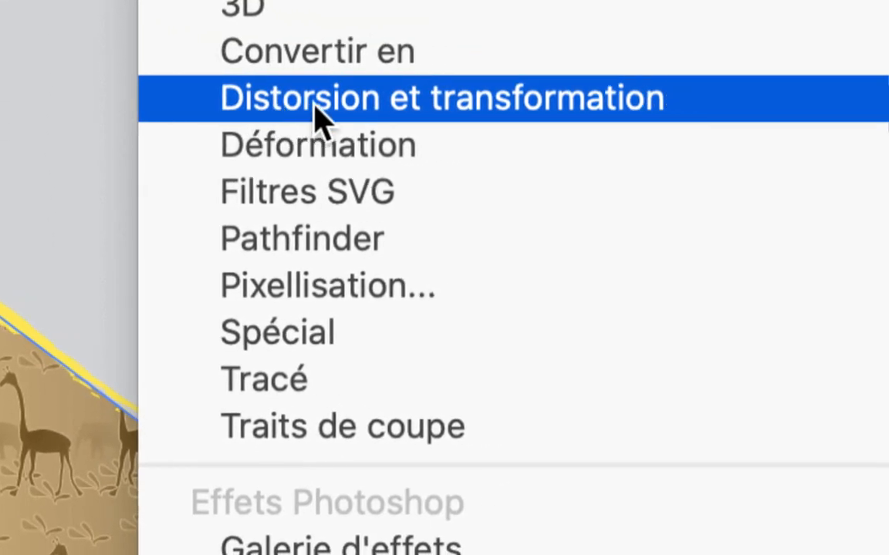
mouse_move(740, 424)
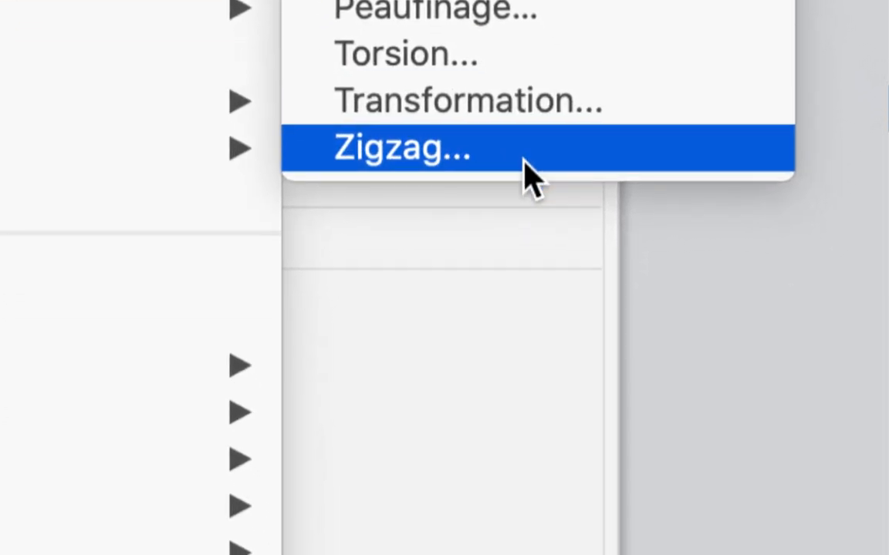
click(524, 158)
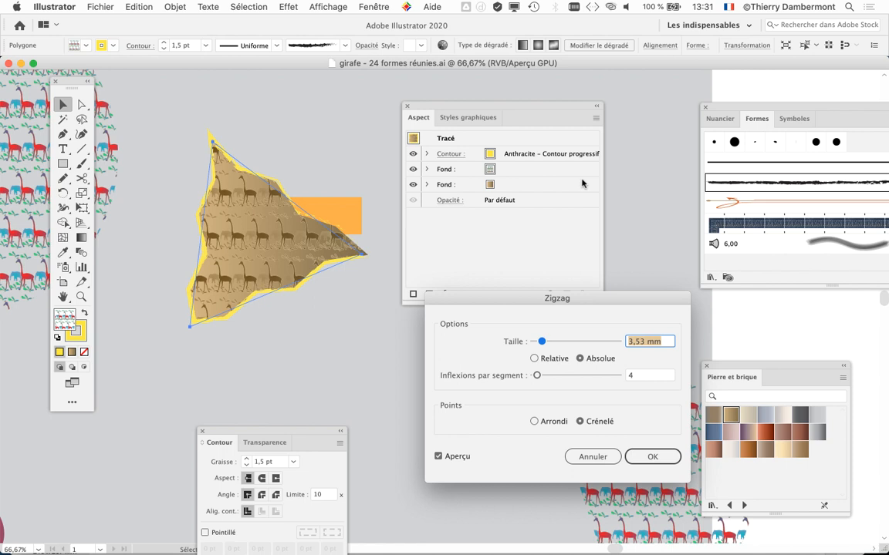
drag(515, 302, 480, 85)
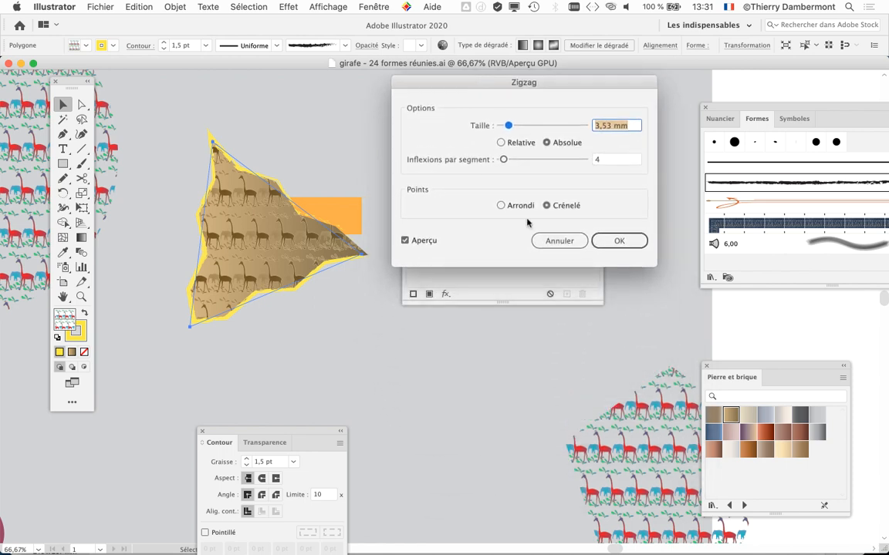
click(635, 245)
Step: Inspect the triangle's underlying path in outline view, and return to the preview display
drag(441, 106, 597, 108)
scroll(222, 230, up, 2)
scroll(383, 234, down, 1)
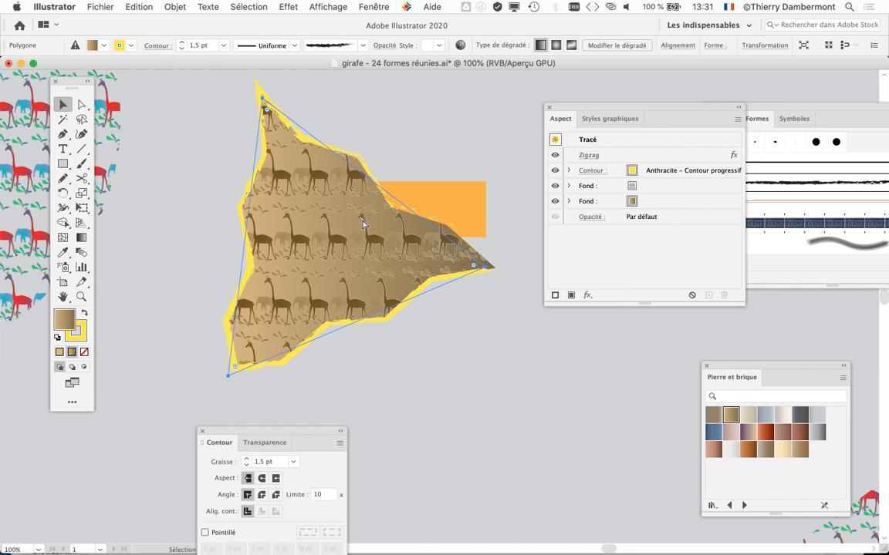
key(super+y)
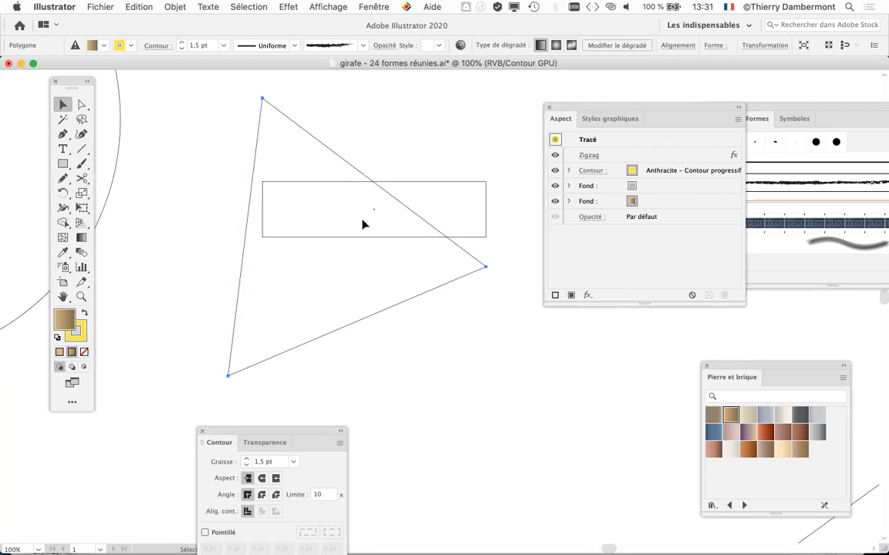
key(super+minus)
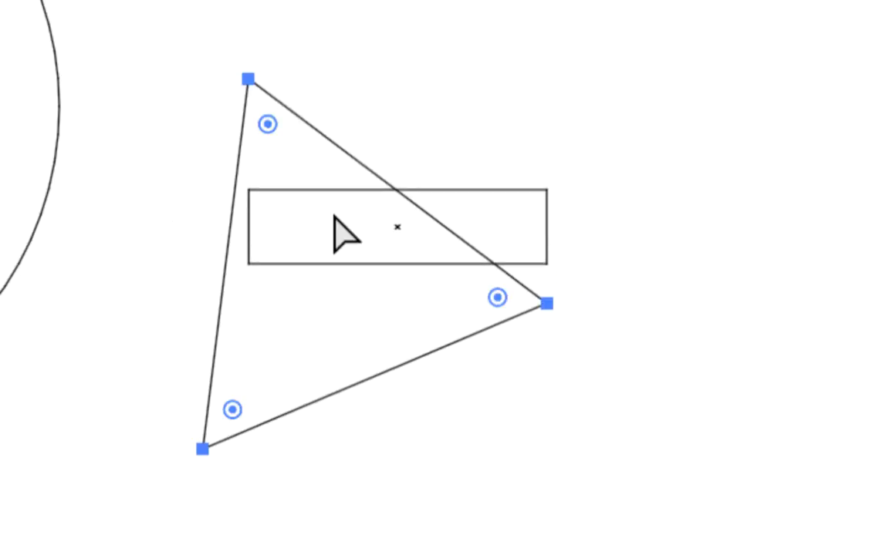
key(super+y)
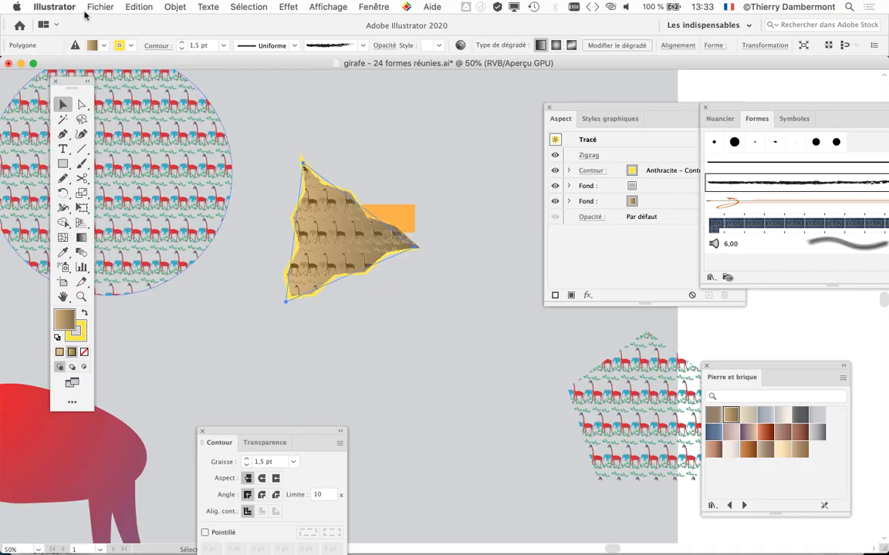
Step: Save the document as "girafe - 25 formes réunies.ai" with the default Illustrator 2020 options
click(100, 6)
click(151, 115)
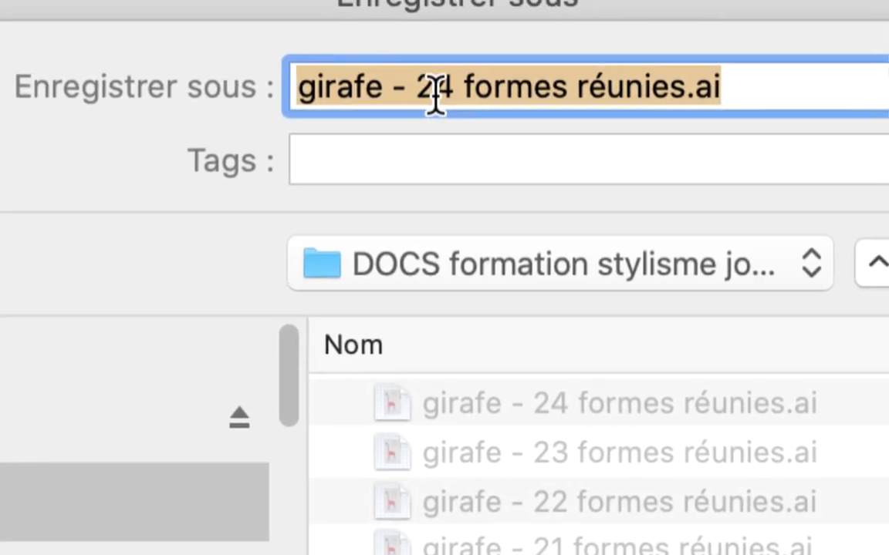
click(467, 81)
double_click(467, 82)
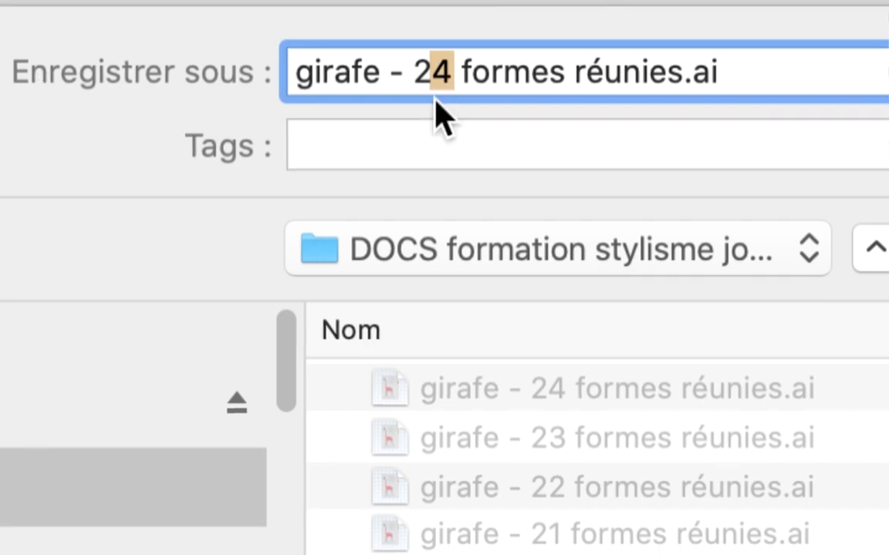
text(25)
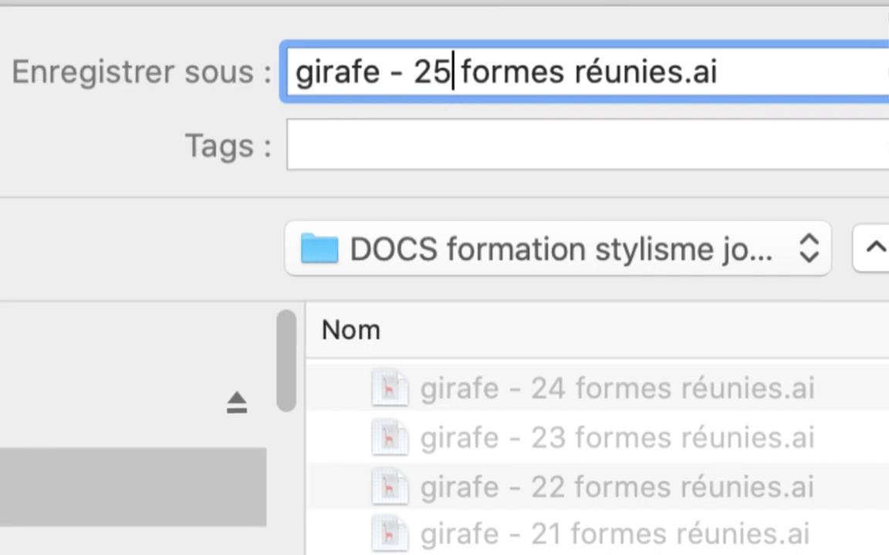
key(Return)
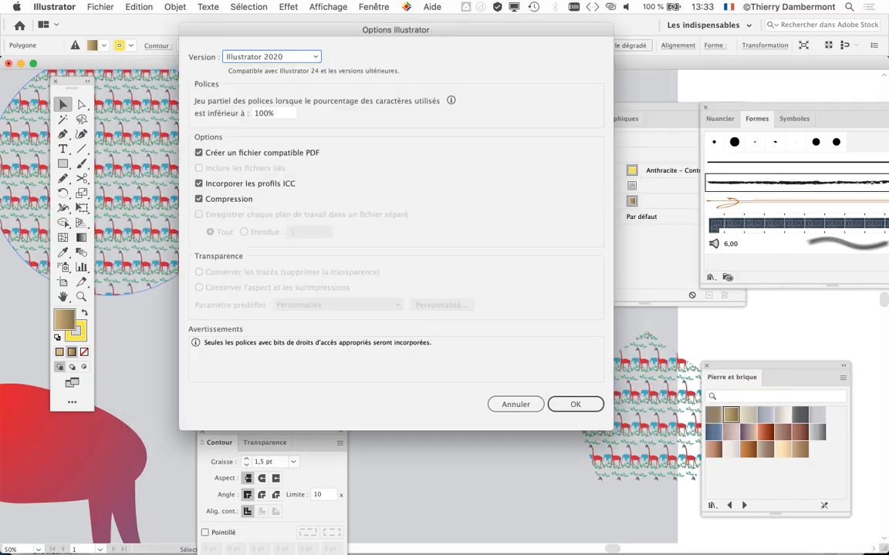
key(Return)
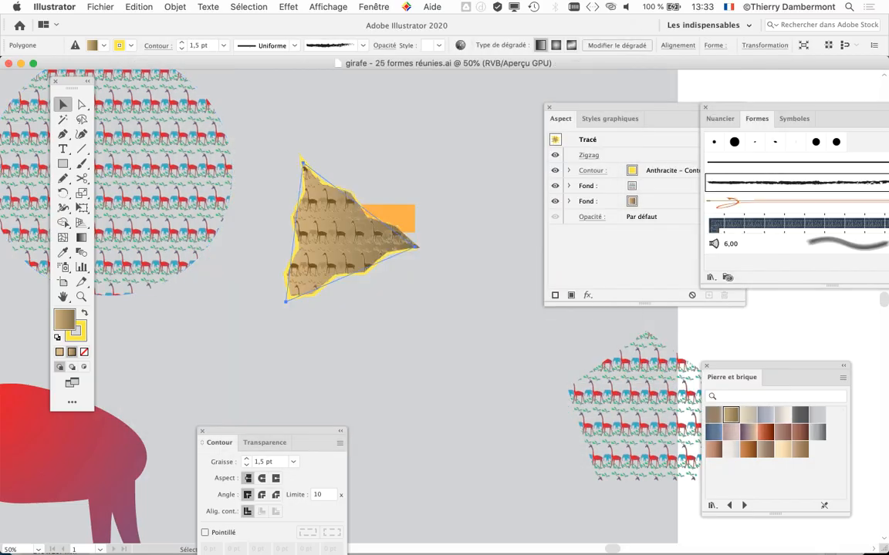
Step: Arrange the Aspect and Contour panels around the triangle, with the artwork enlarged to 150%
drag(645, 107, 616, 98)
key(super+1)
key(super+plus)
scroll(351, 270, up, 2)
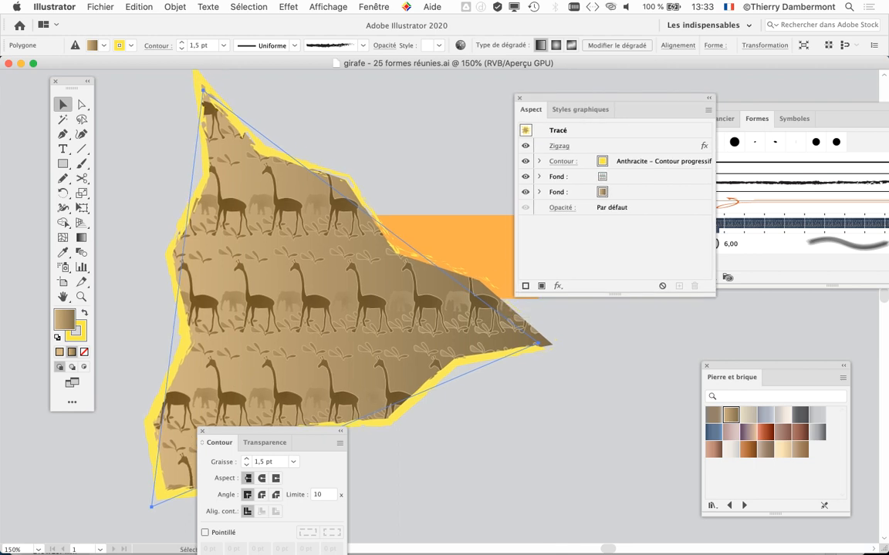
drag(270, 431, 469, 476)
scroll(339, 293, up, 2)
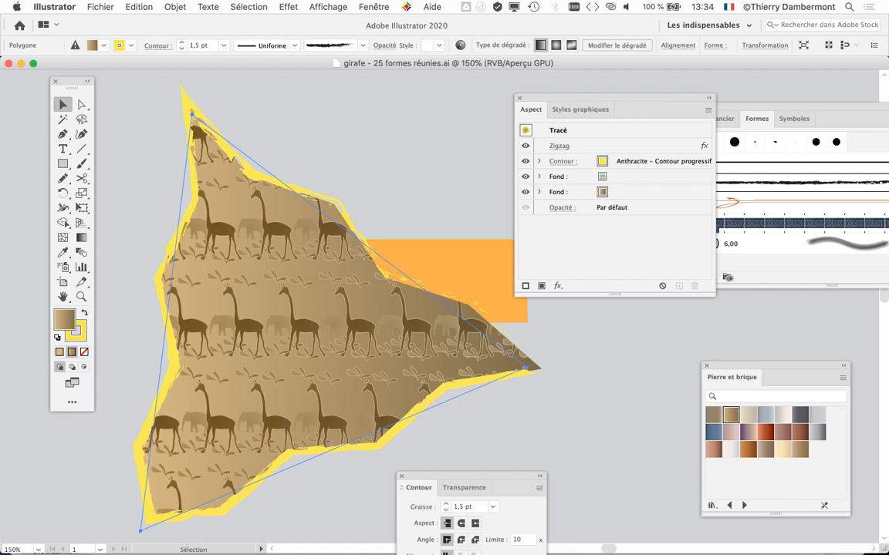
drag(586, 98, 579, 98)
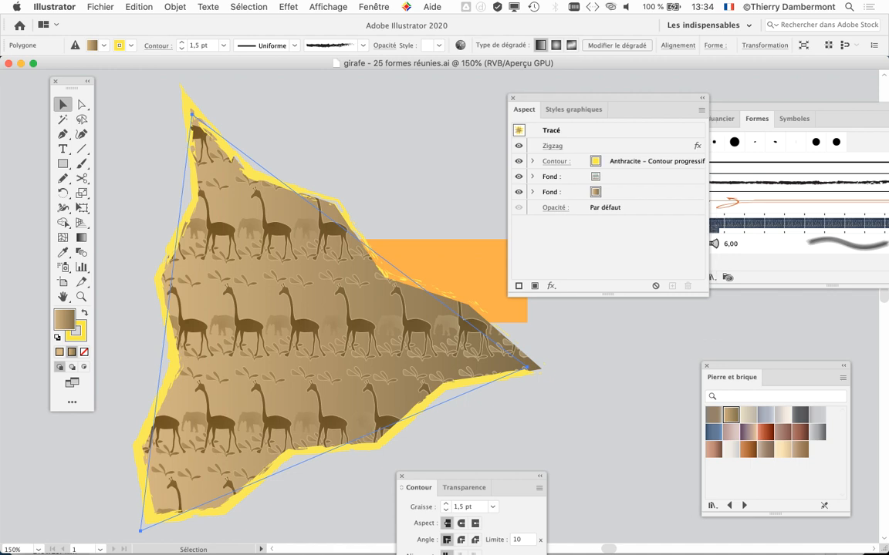
click(284, 6)
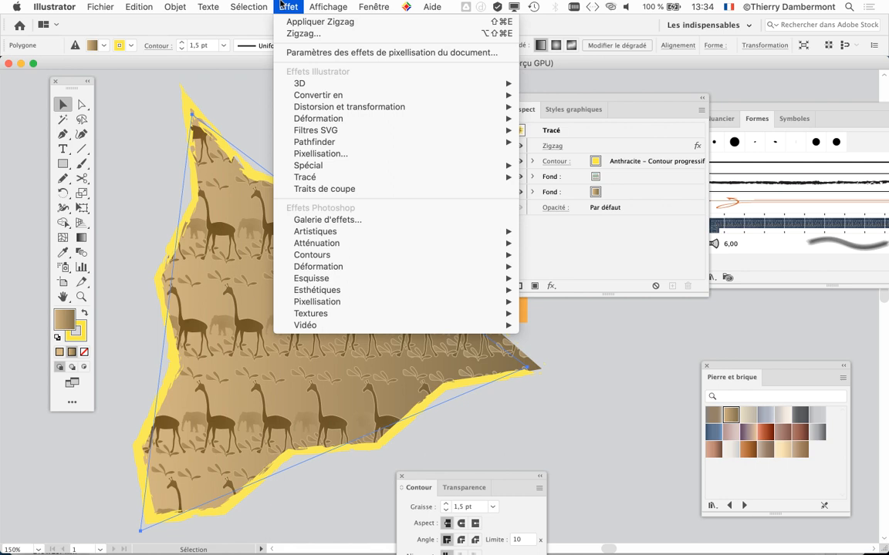
click(282, 6)
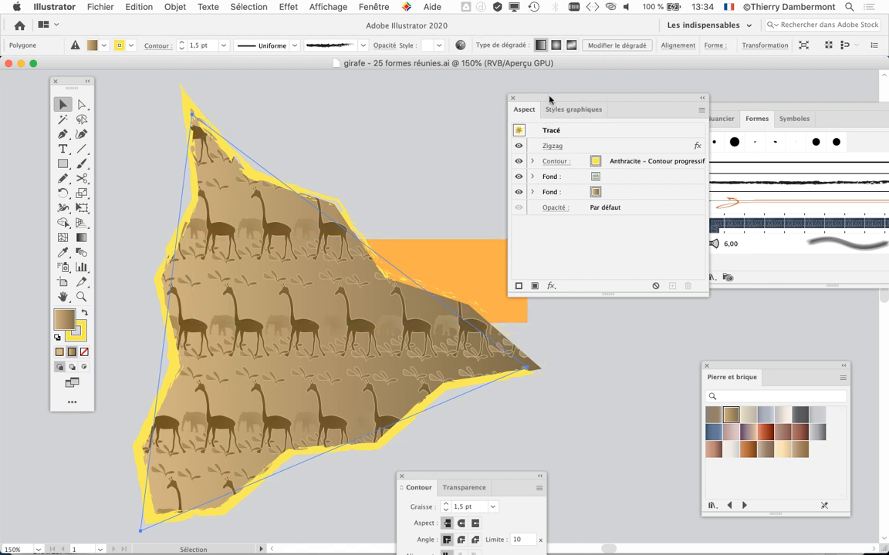
drag(544, 98, 518, 90)
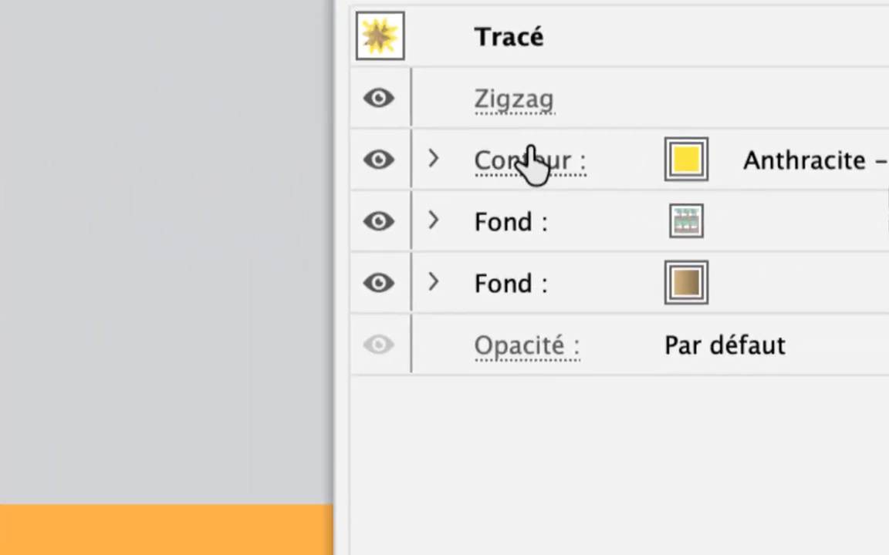
Step: Edit the triangle's existing Zigzag effect, setting an absolute size of 1,06 mm and 15 inflexions per segment
click(525, 143)
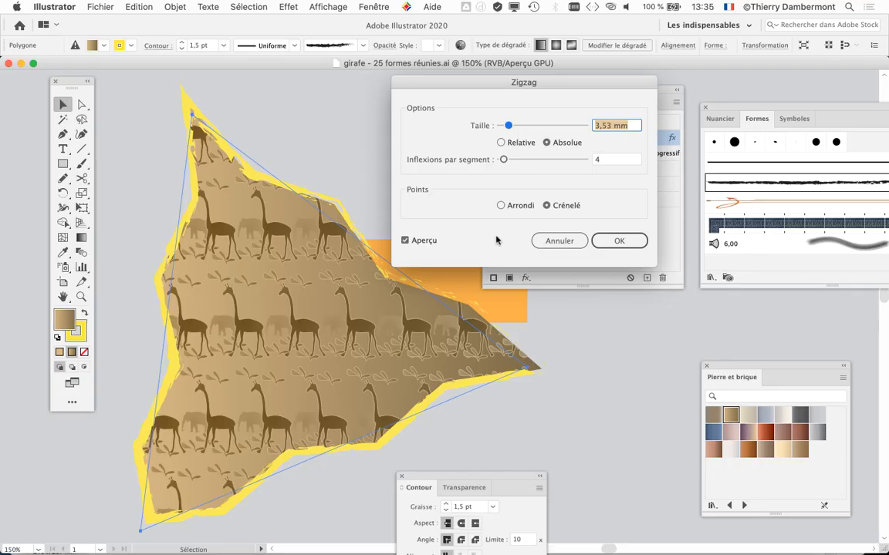
drag(509, 125, 503, 125)
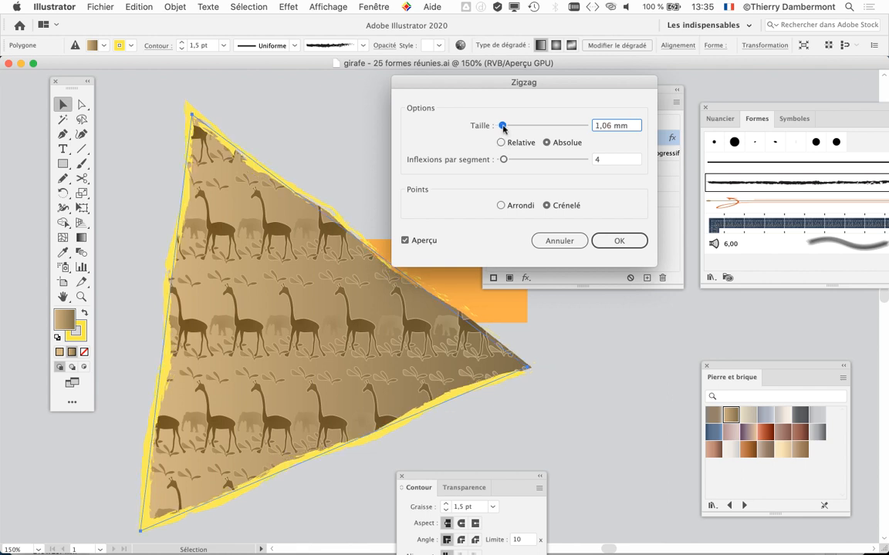
click(502, 142)
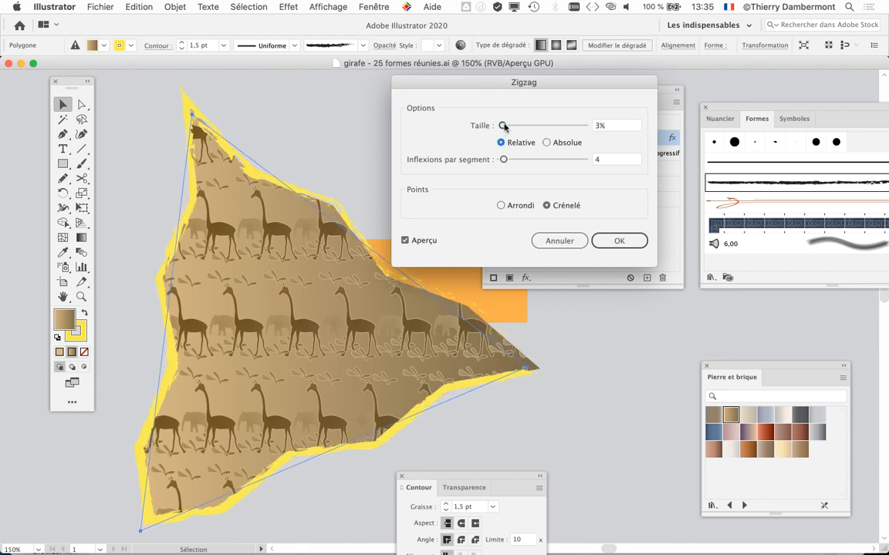
click(546, 142)
click(513, 160)
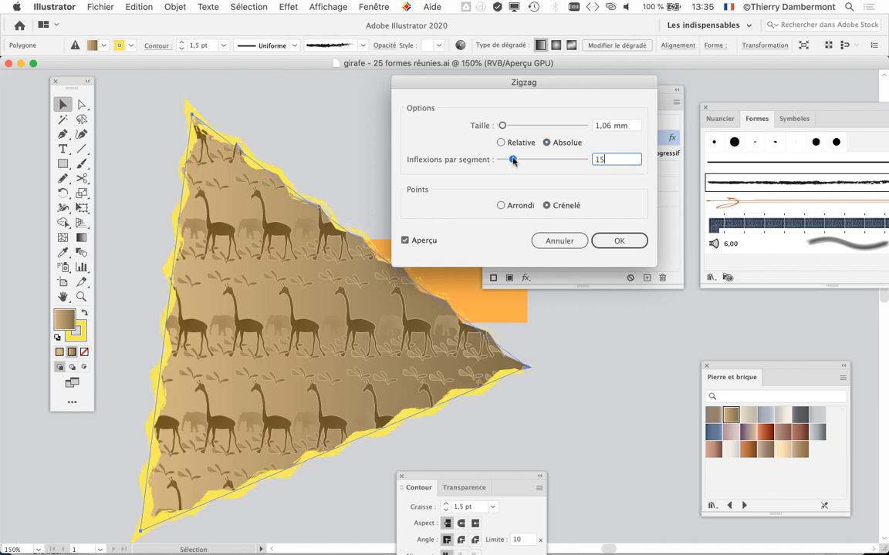
Step: Switch the zigzag points to Arrondi, with a size of 0,71 mm and 10 inflexions per segment
click(501, 206)
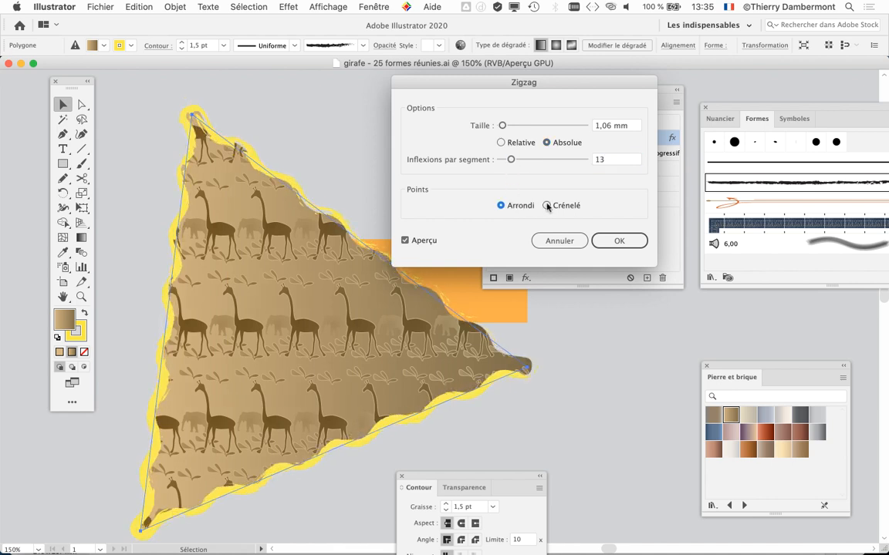
drag(511, 159, 502, 131)
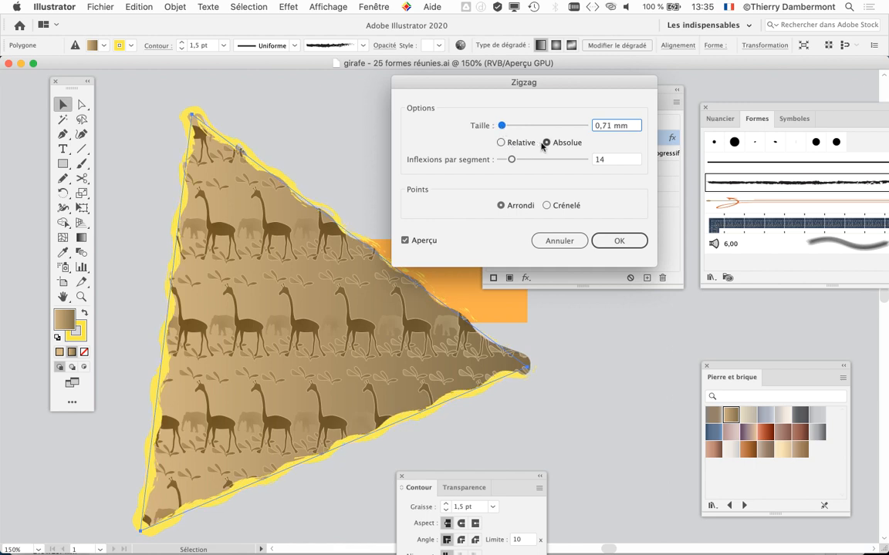
drag(512, 161, 506, 128)
Step: Set the zigzag size to 0,5 mm, keep the preview enabled and apply the edited effect to the triangle
click(506, 126)
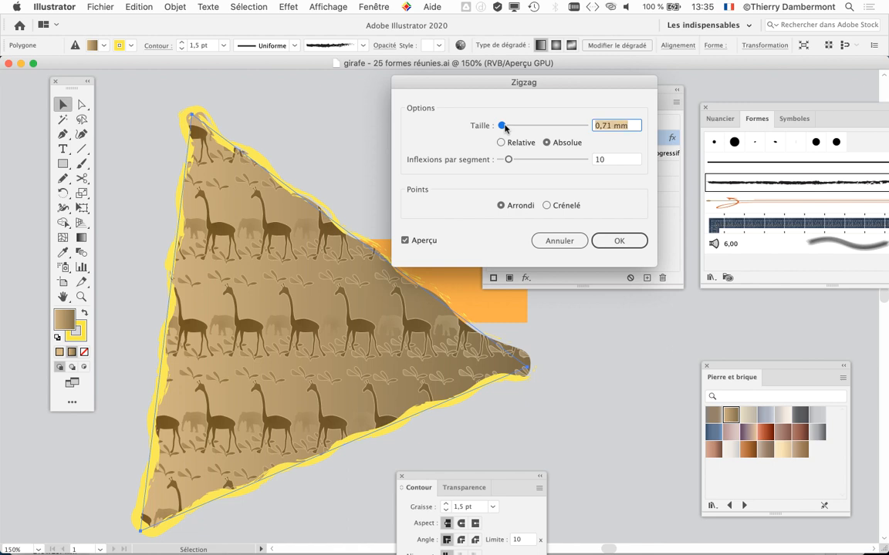
drag(504, 129, 503, 129)
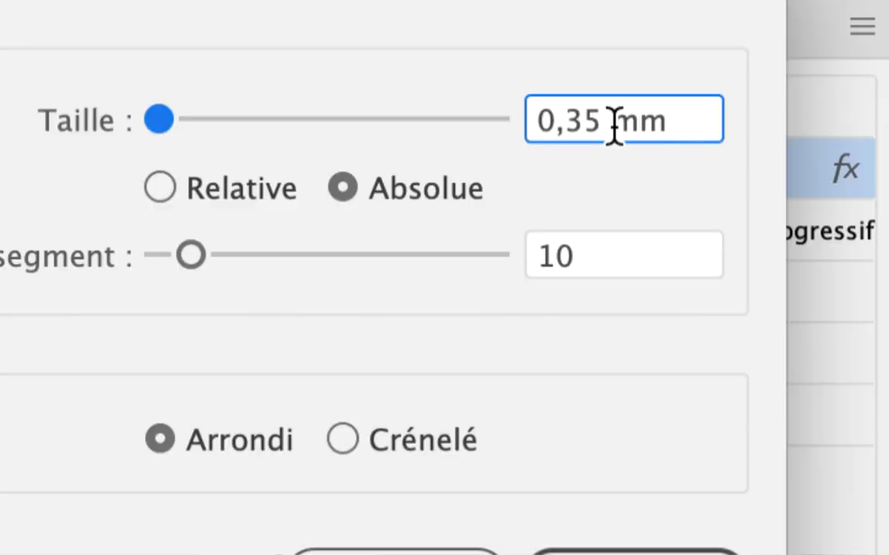
drag(608, 127, 569, 127)
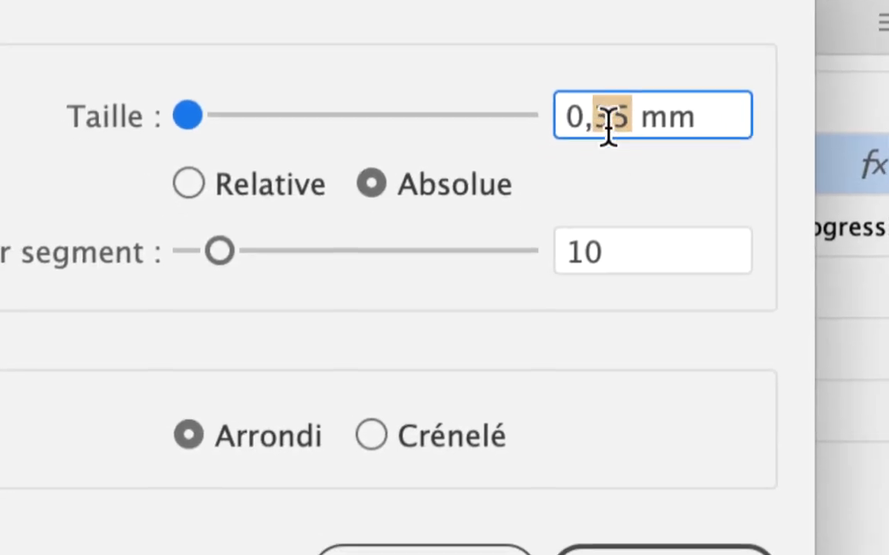
text(5)
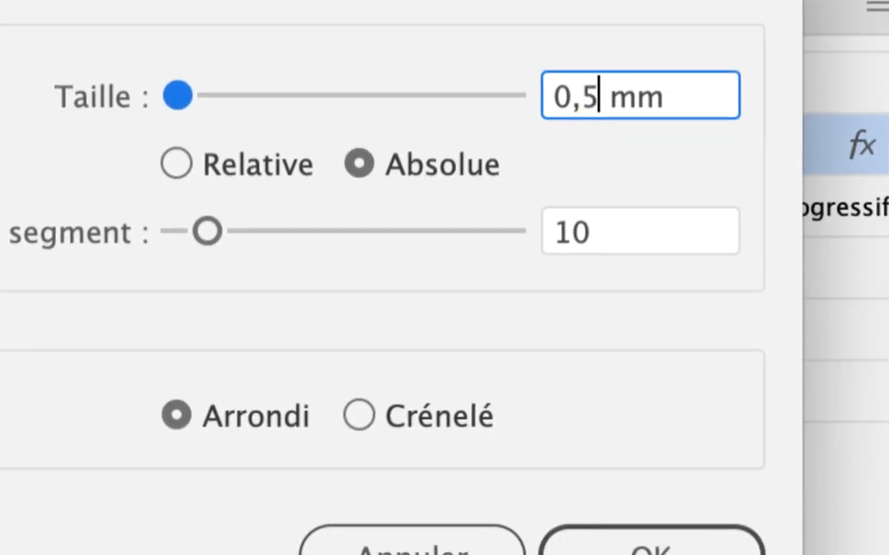
key(Tab)
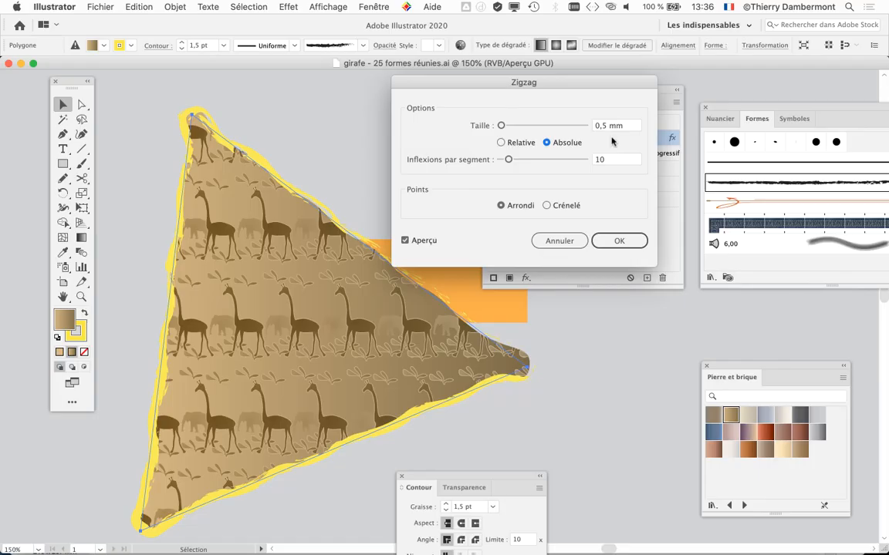
drag(516, 81, 599, 68)
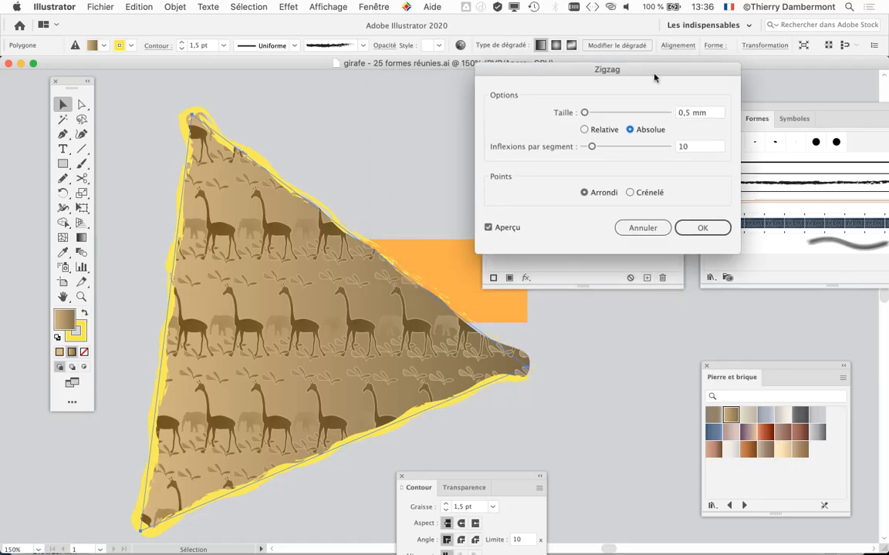
click(503, 229)
click(692, 230)
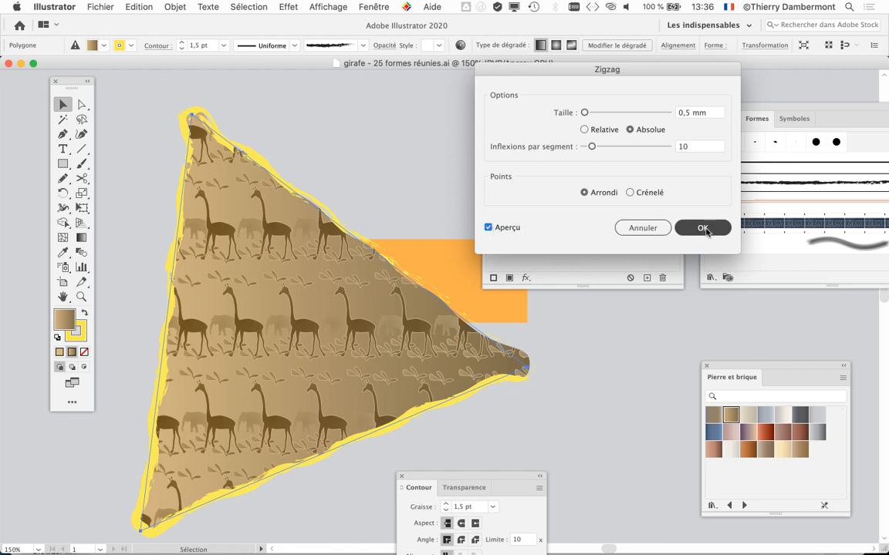
Step: Switch the triangle's zigzag points to Crénelé with a size of 1,06 mm, apply the effect and move the Aspect panel slightly closer to the triangle
drag(584, 114, 585, 114)
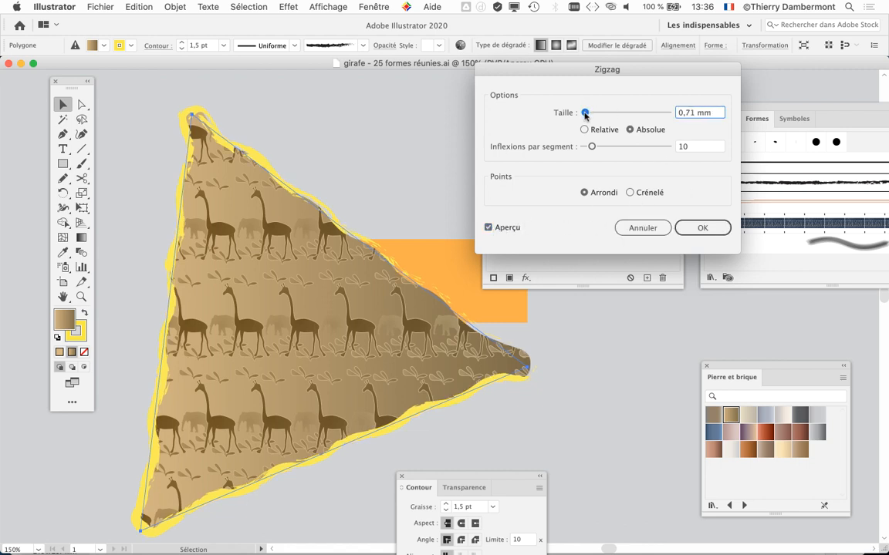
click(703, 229)
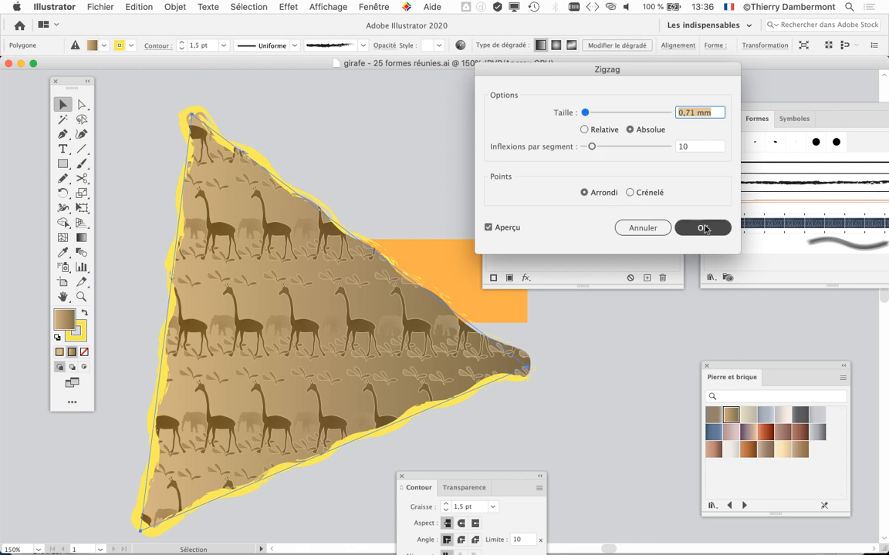
click(630, 193)
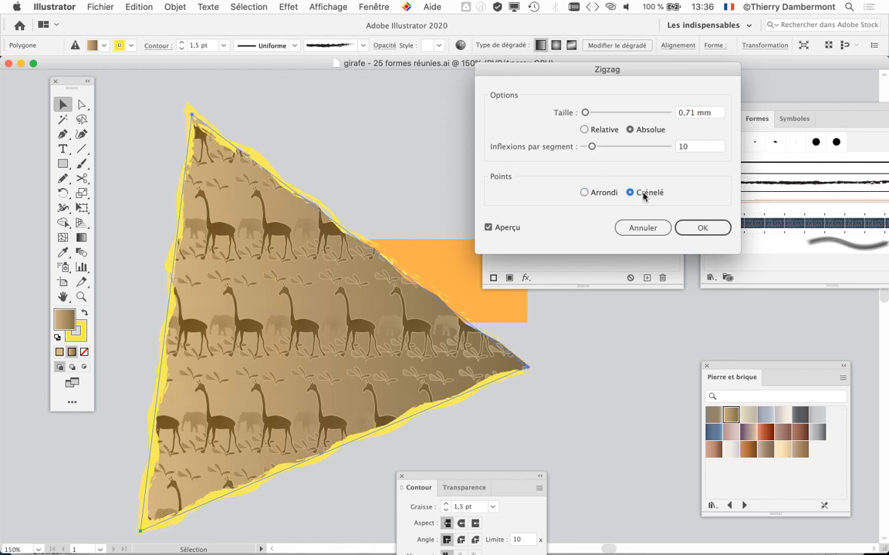
click(586, 113)
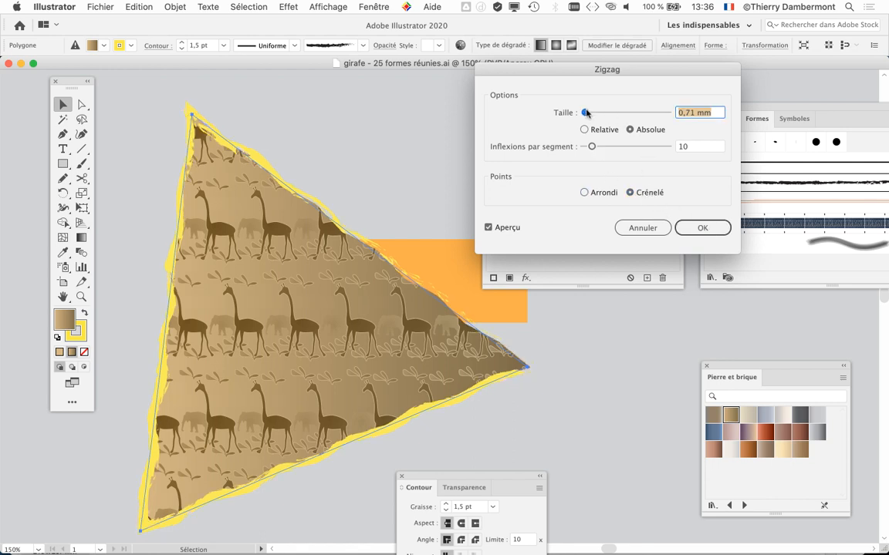
drag(586, 113, 585, 114)
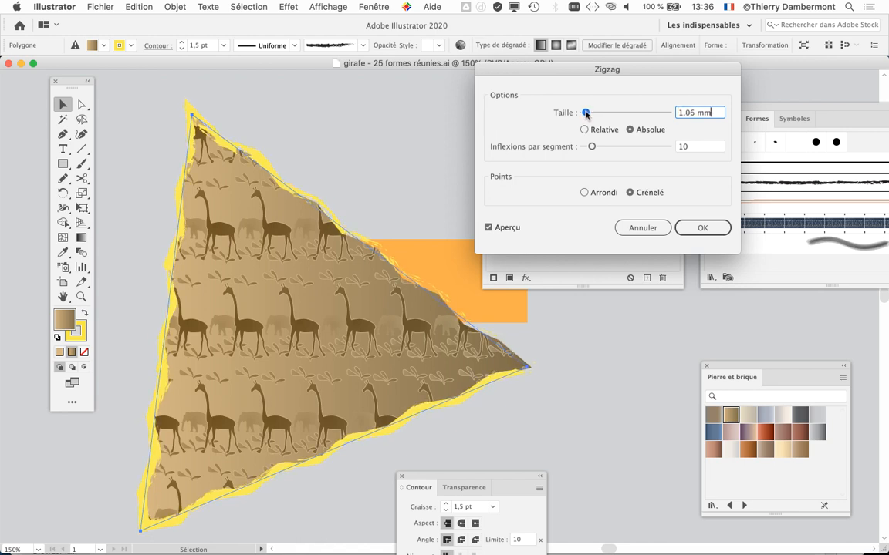
click(715, 227)
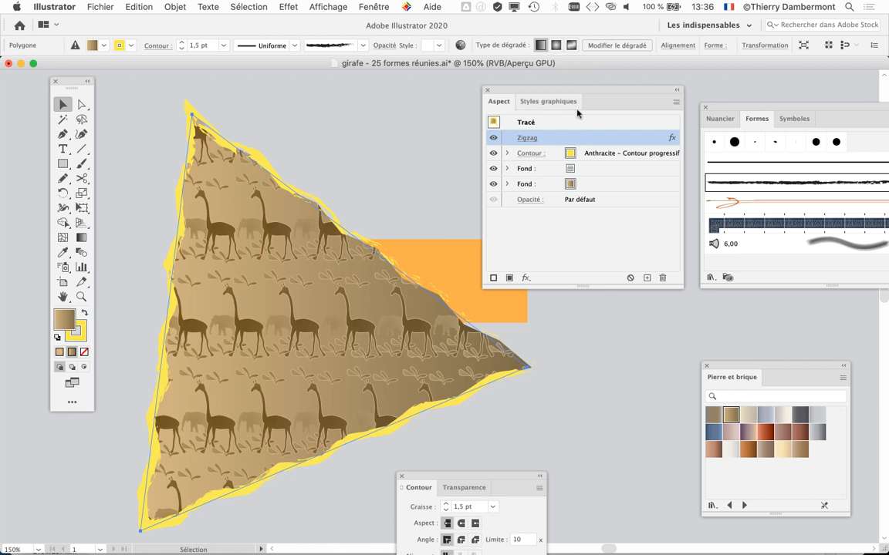
drag(563, 91, 545, 79)
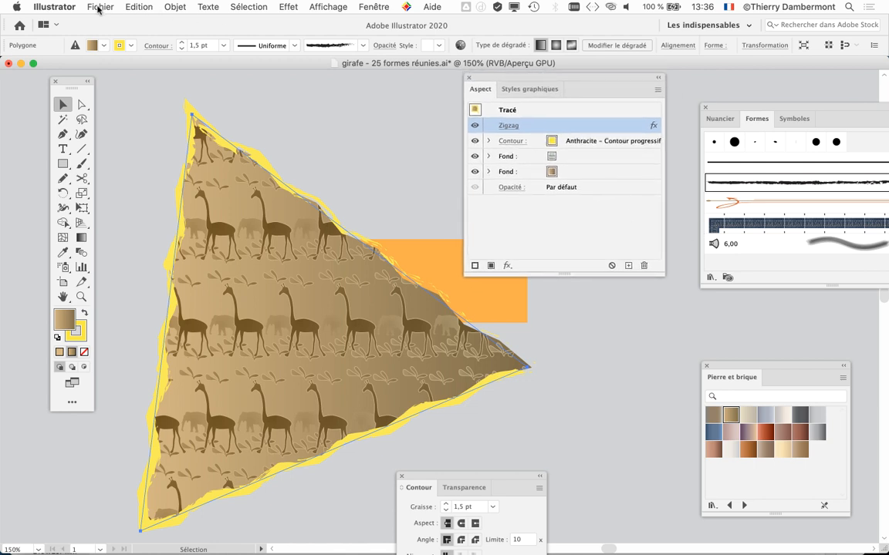